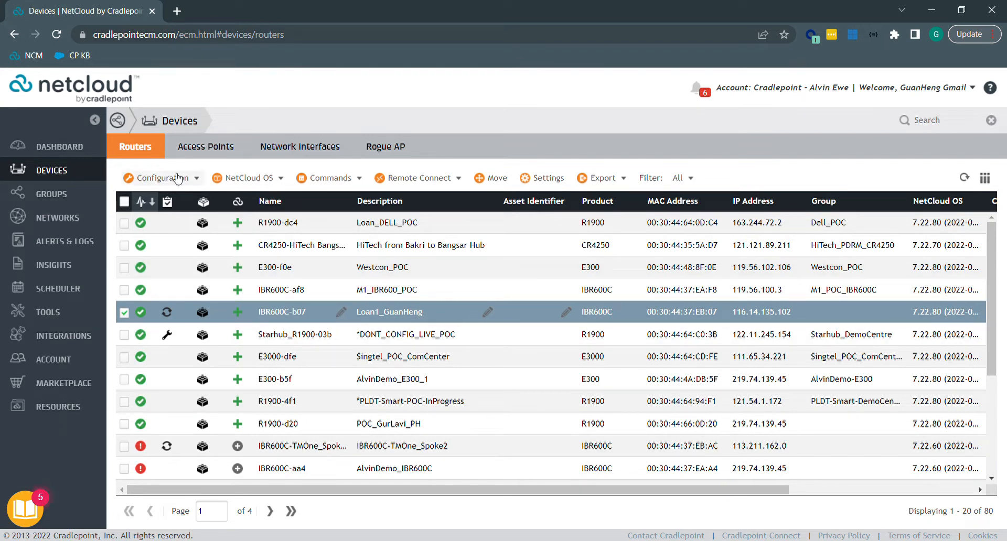
Open IBR600C-b07's configuration editor at Networking > Local Networks > Local IP Networks.
click(193, 179)
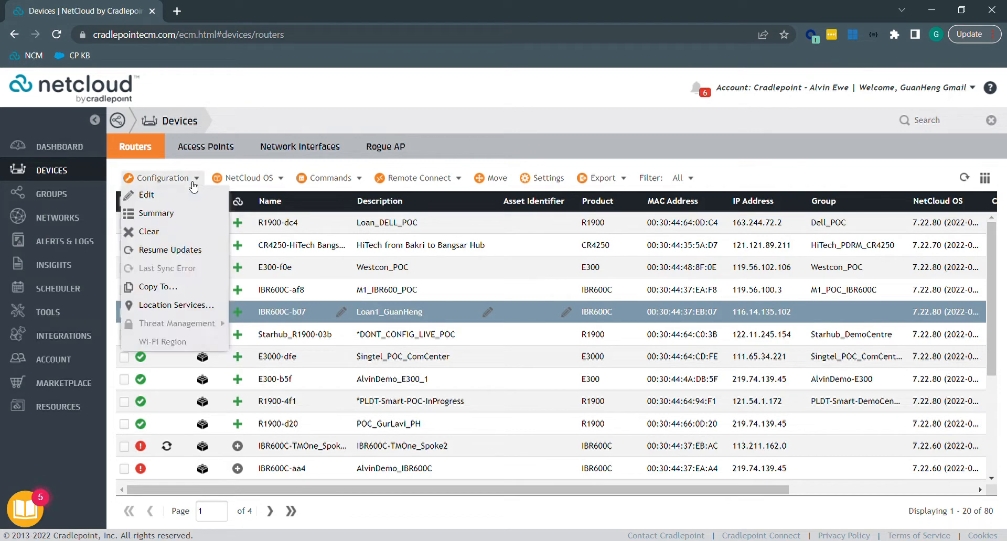
click(182, 195)
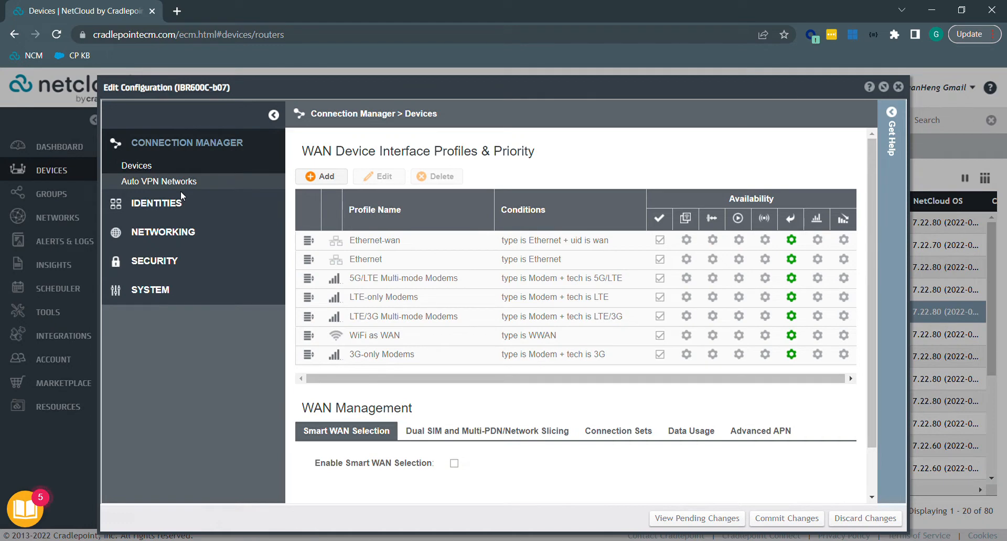
click(175, 228)
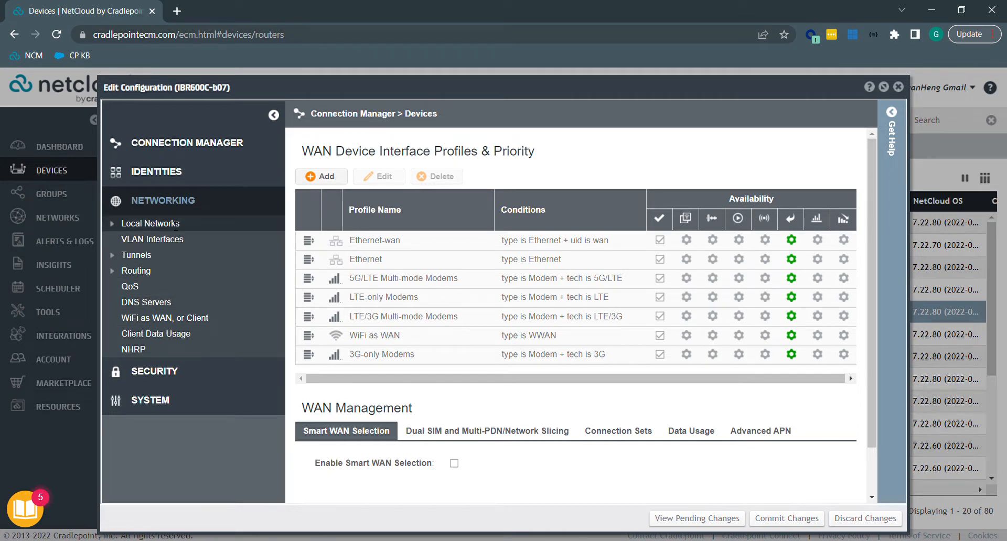
click(169, 224)
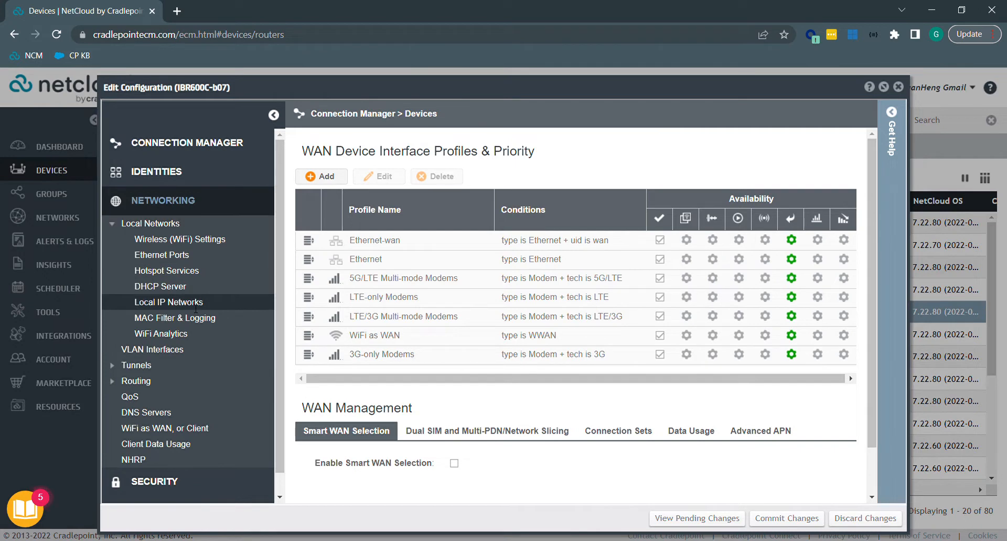
click(173, 302)
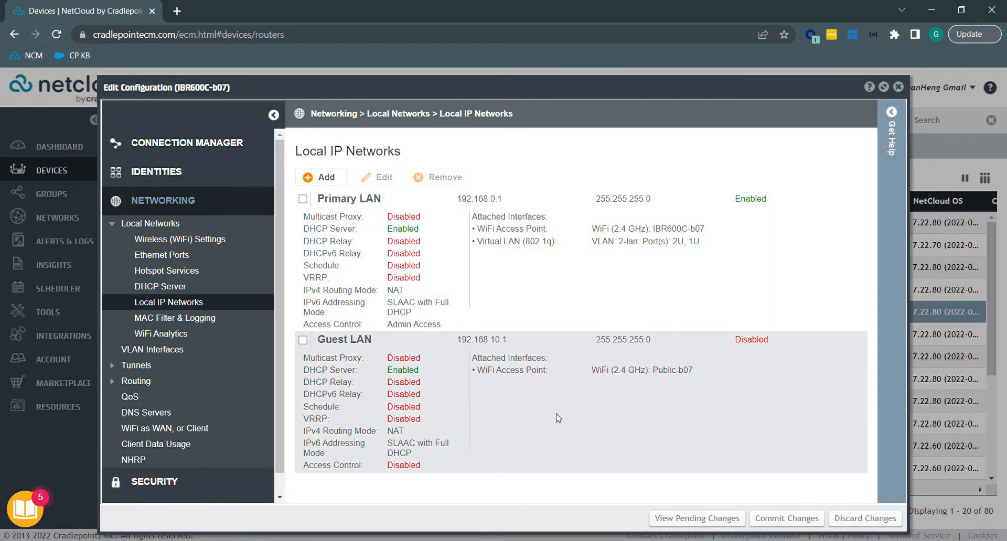
Select the Guest LAN row and open it in the Guest LAN Editor.
click(558, 417)
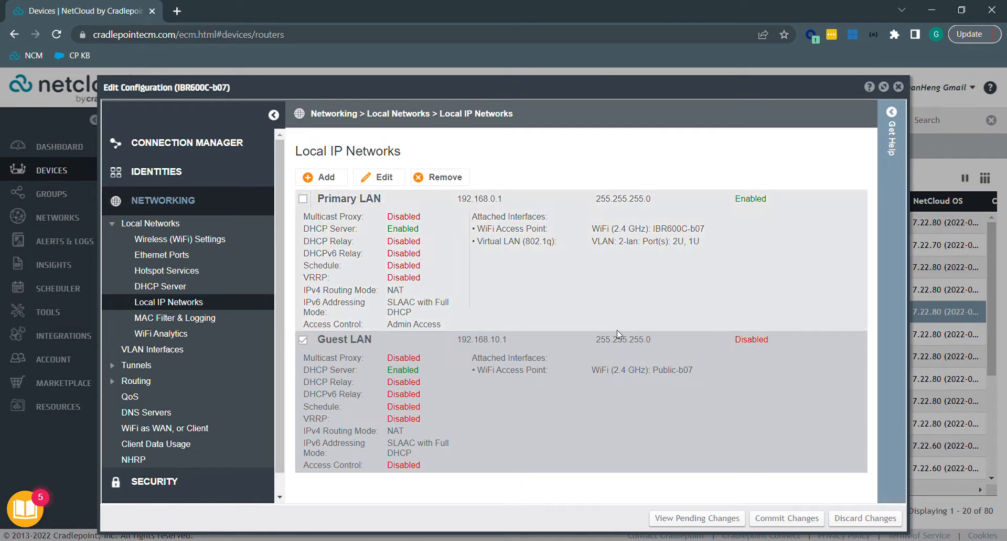
drag(592, 374, 655, 376)
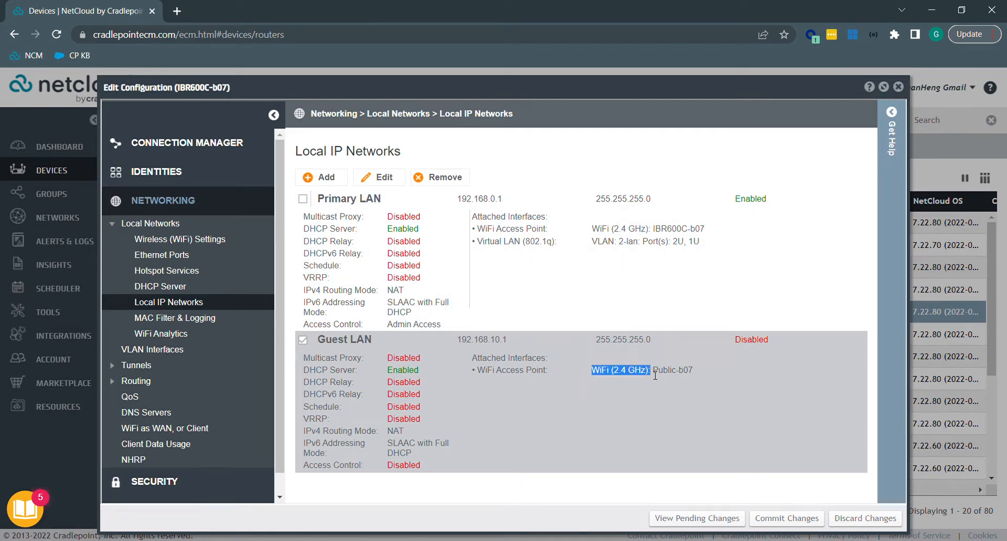
double_click(692, 376)
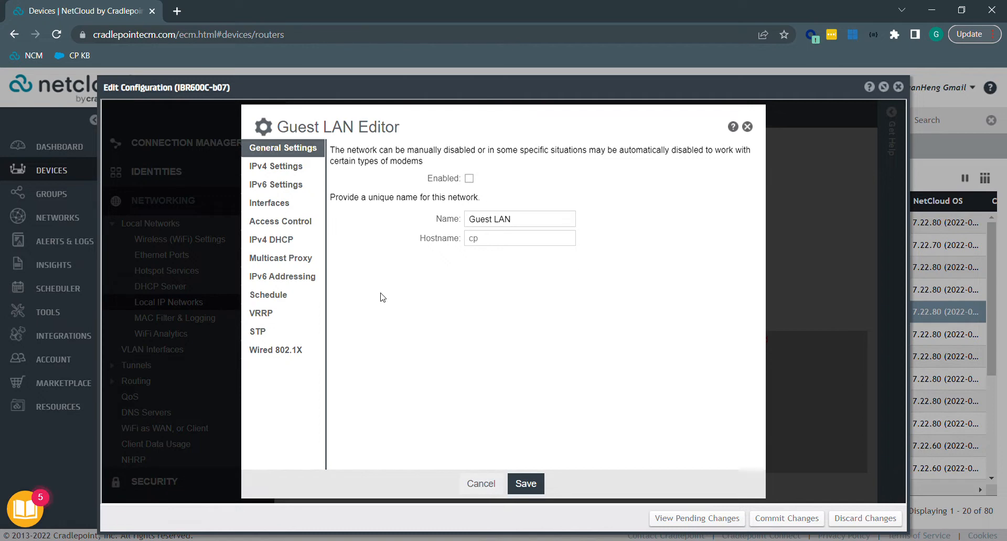
Enable Guest LAN, set its IPv4 routing mode to Hotspot, and save.
click(470, 178)
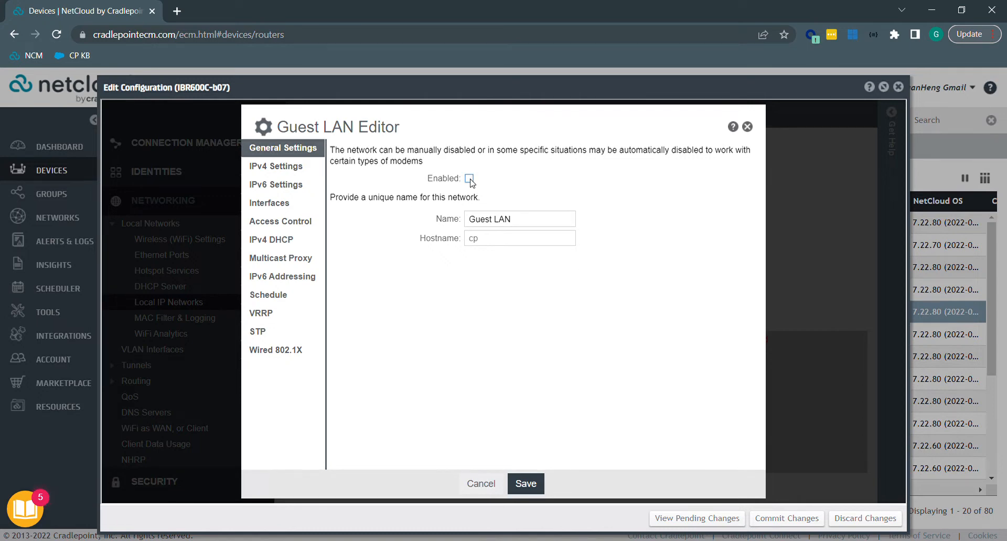
click(285, 174)
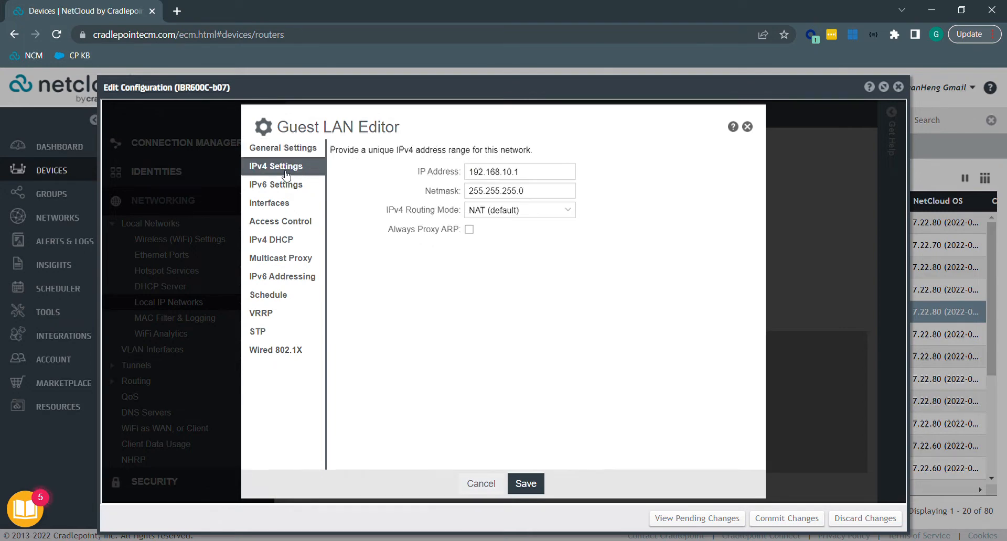
click(575, 222)
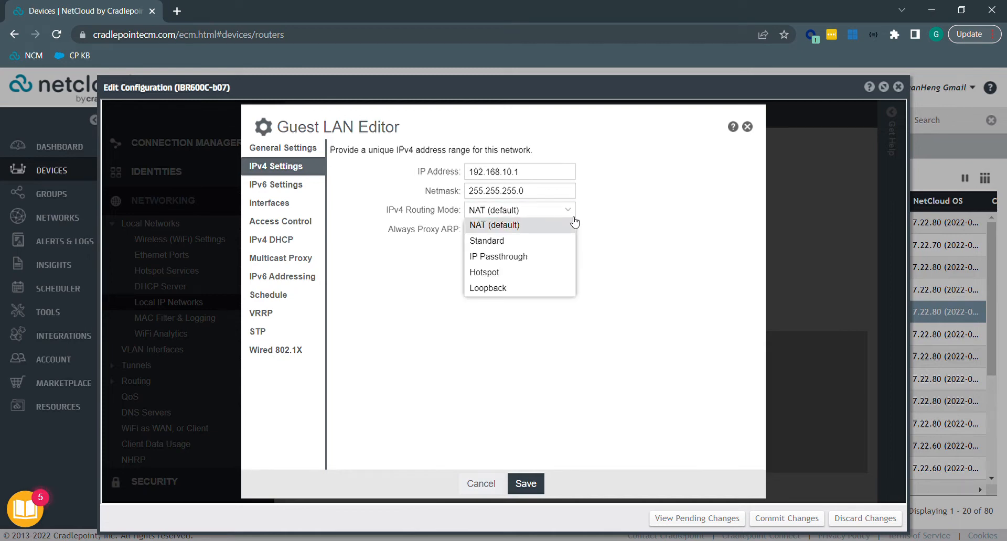
click(519, 273)
click(529, 486)
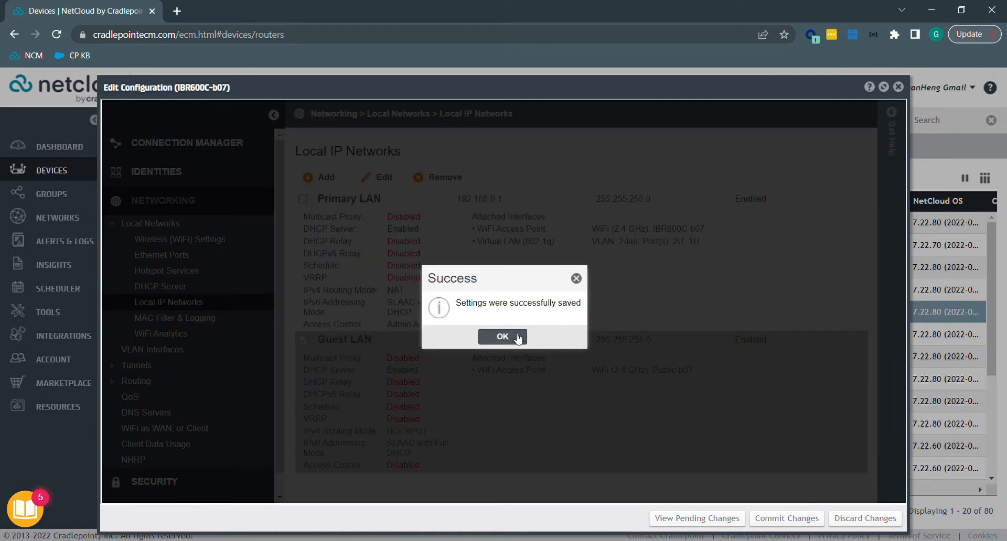
Dismiss the Success confirmation for the saved Guest LAN settings.
click(517, 337)
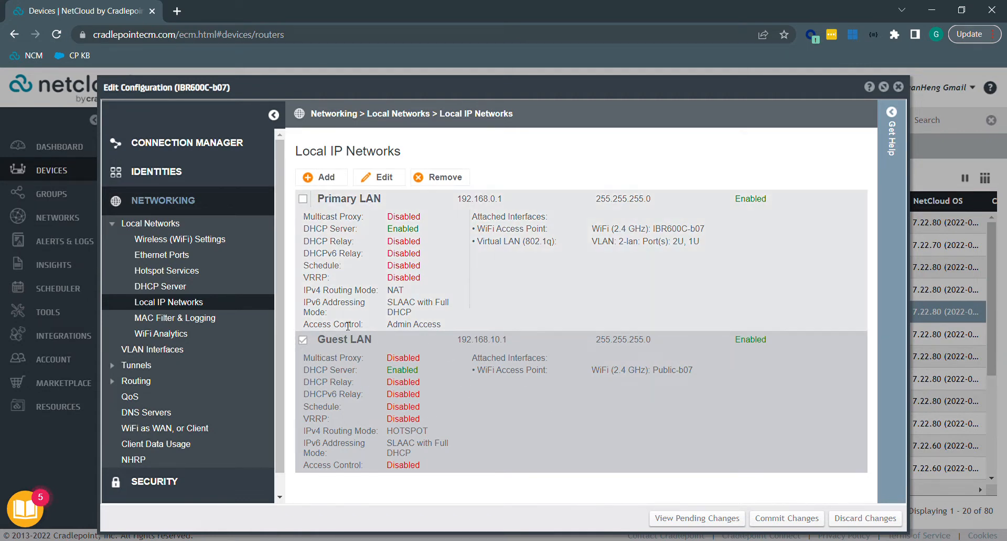
Open Hotspot Services and keep the Hotspot Mode set to Simple.
click(195, 272)
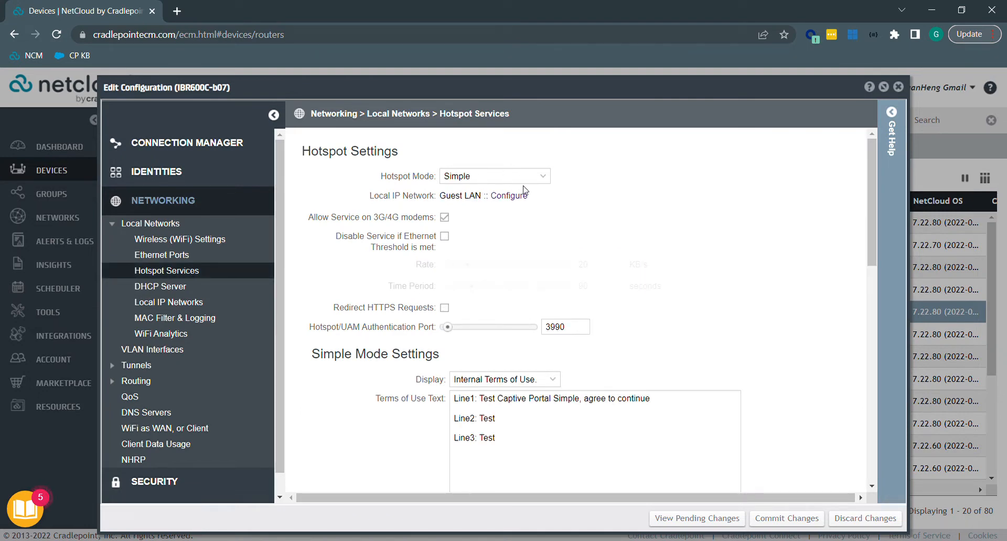
click(552, 181)
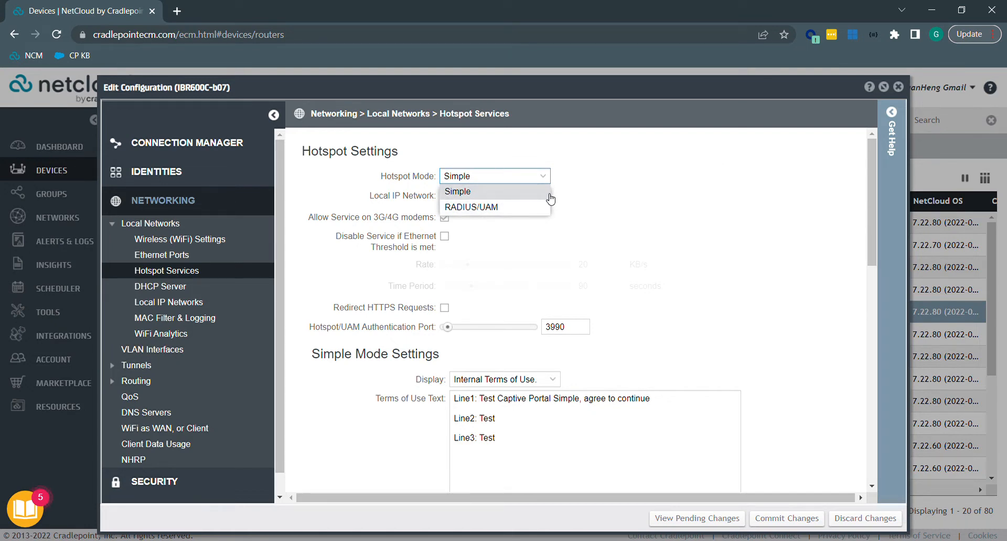
click(606, 184)
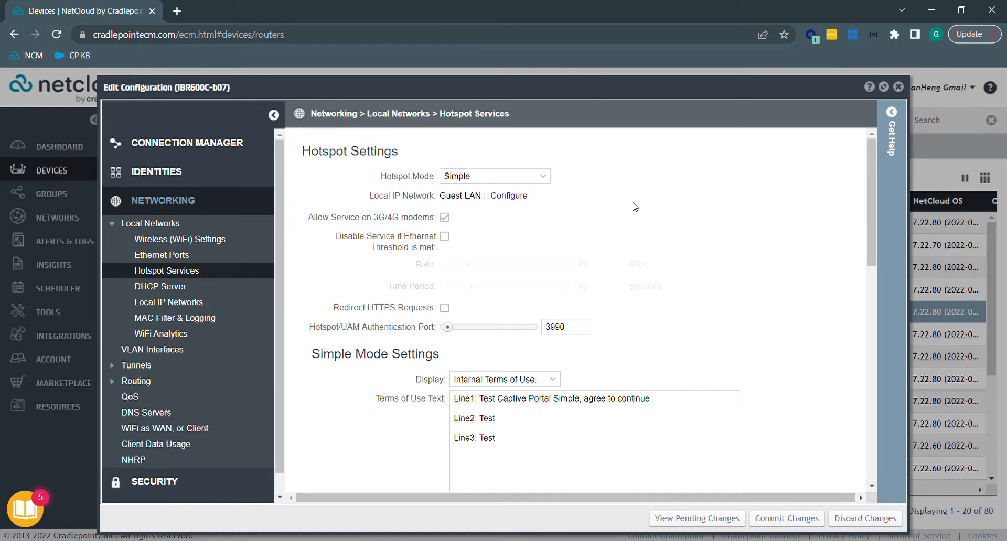
scroll(636, 207, down, 1)
scroll(636, 207, up, 1)
scroll(709, 308, down, 1)
scroll(709, 309, up, 1)
click(512, 195)
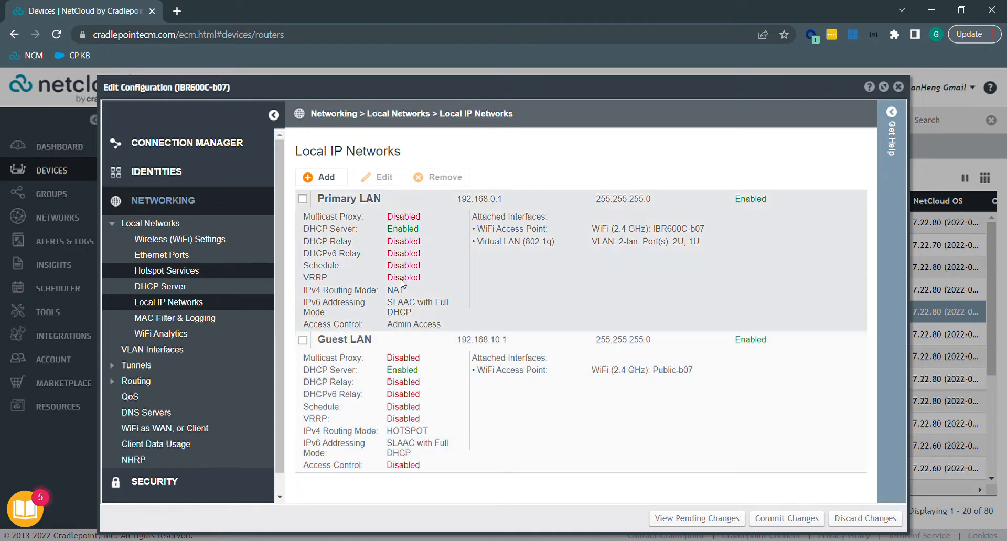
click(202, 271)
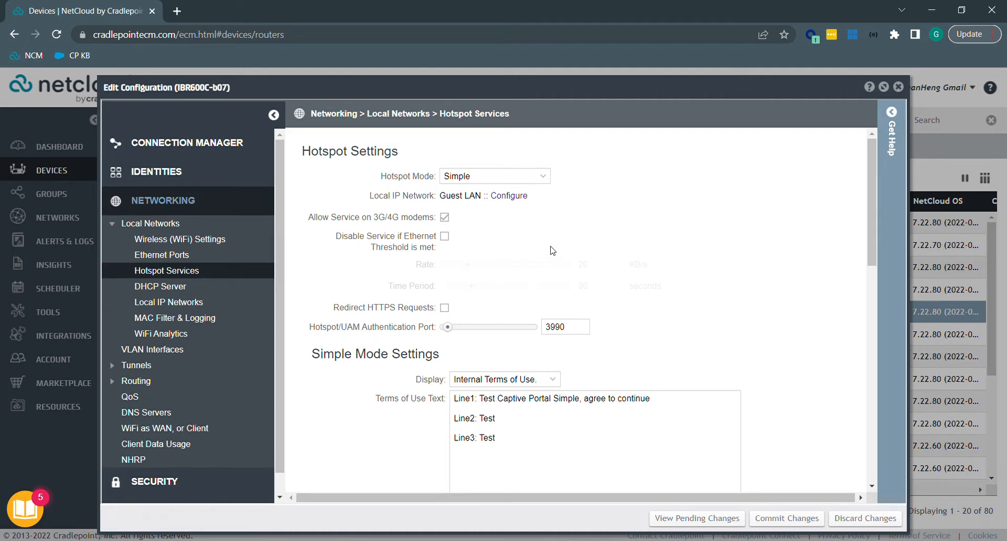
Scroll to Simple Mode Settings and list the terms-of-use Display options.
scroll(553, 251, down, 1)
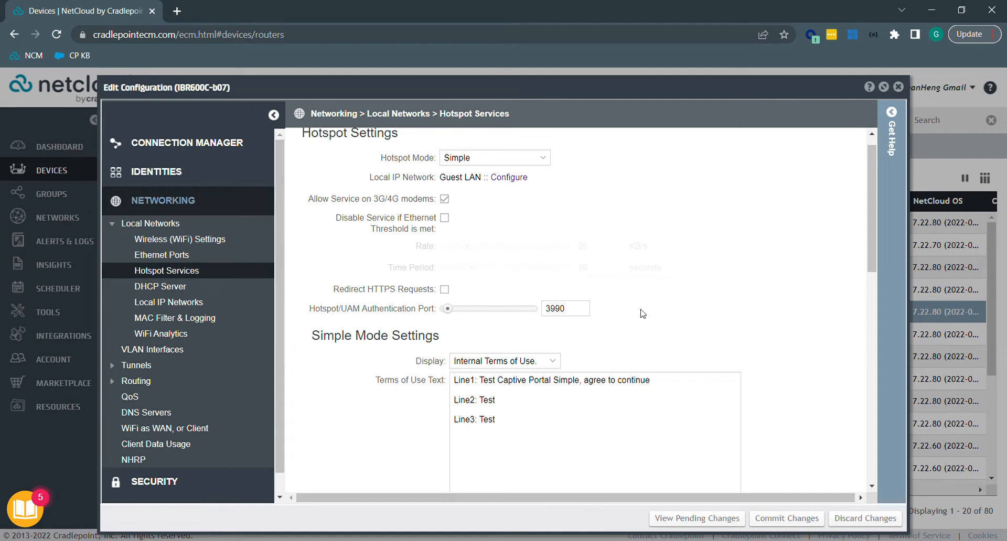
scroll(689, 316, down, 2)
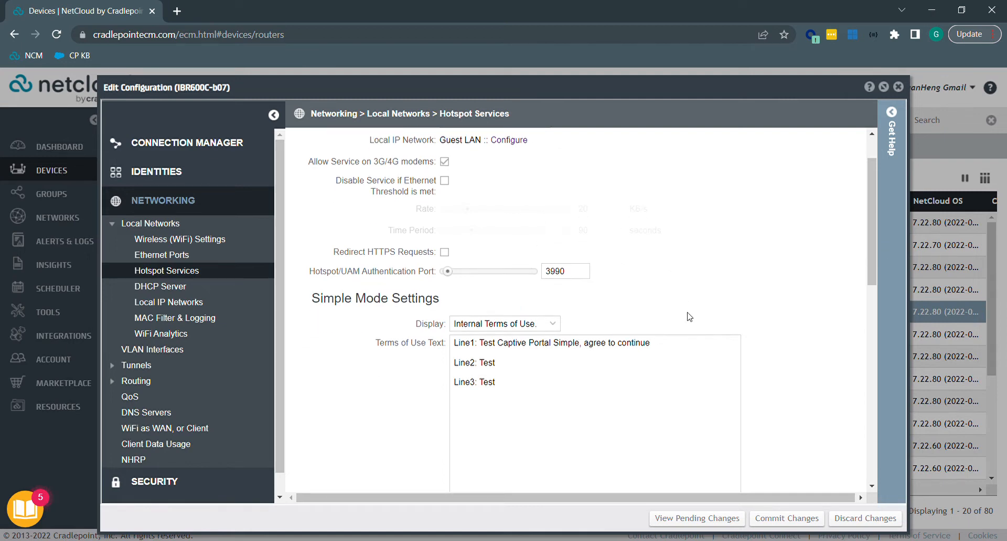
scroll(689, 317, down, 3)
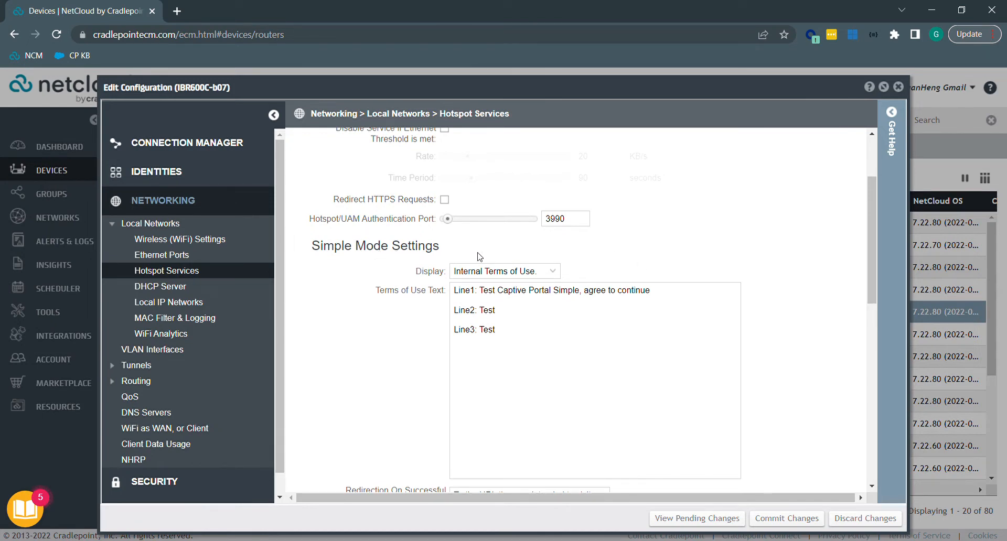
click(560, 277)
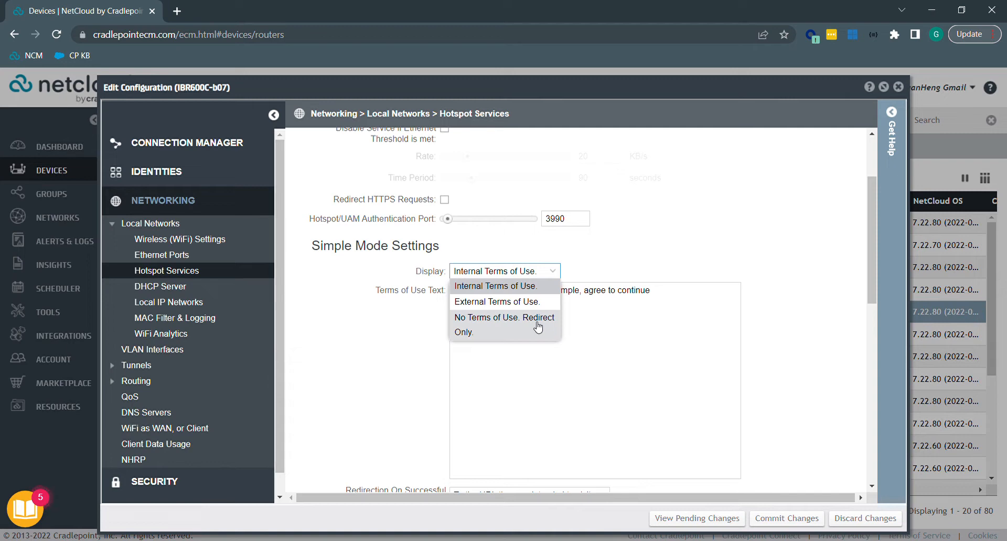
Keep Display on Internal Terms of Use and review the terms of use text.
key(Escape)
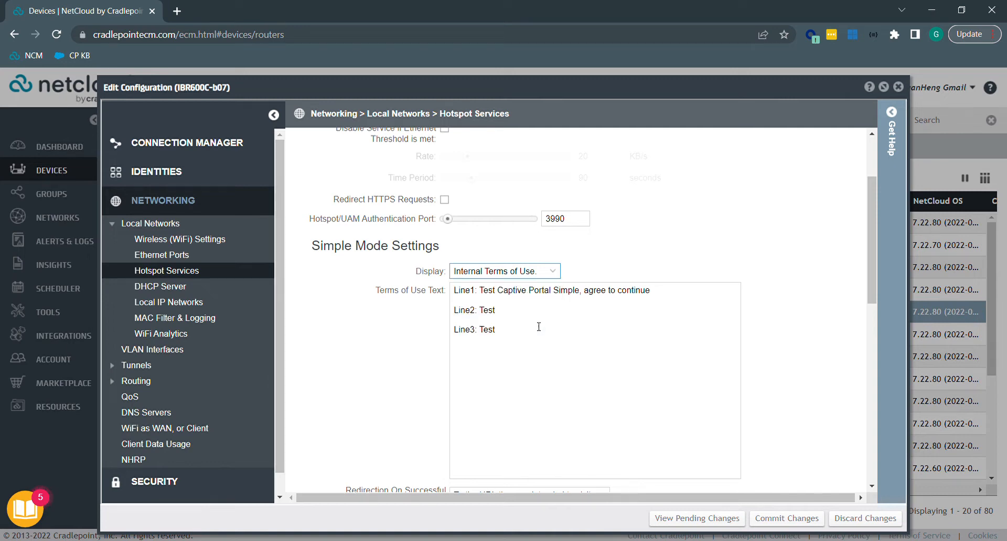
click(553, 271)
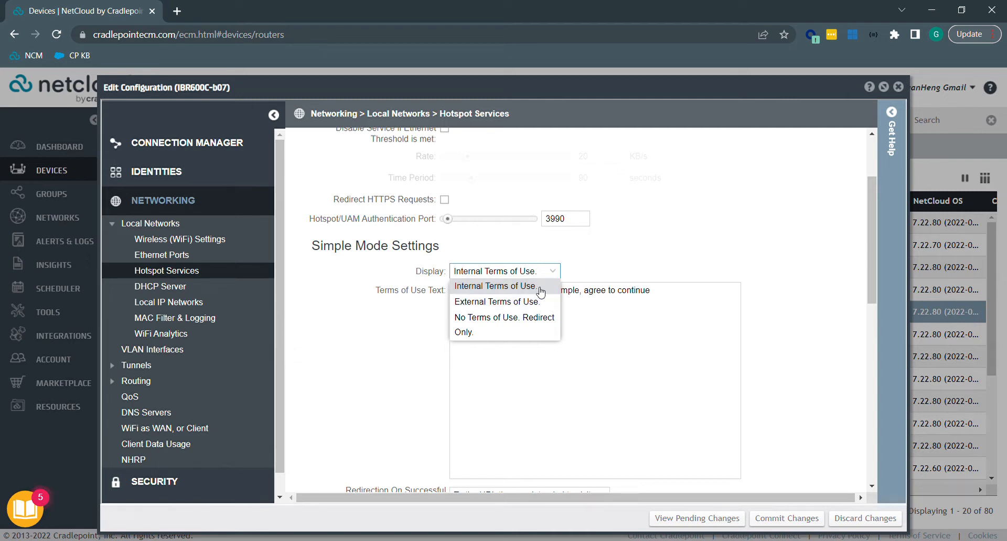
click(541, 292)
click(578, 345)
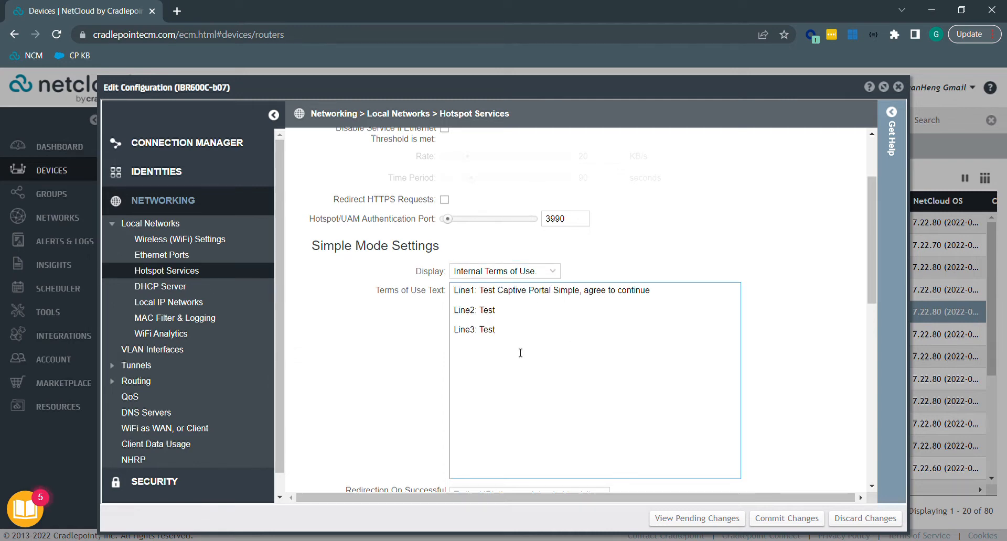
key(ctrl+a)
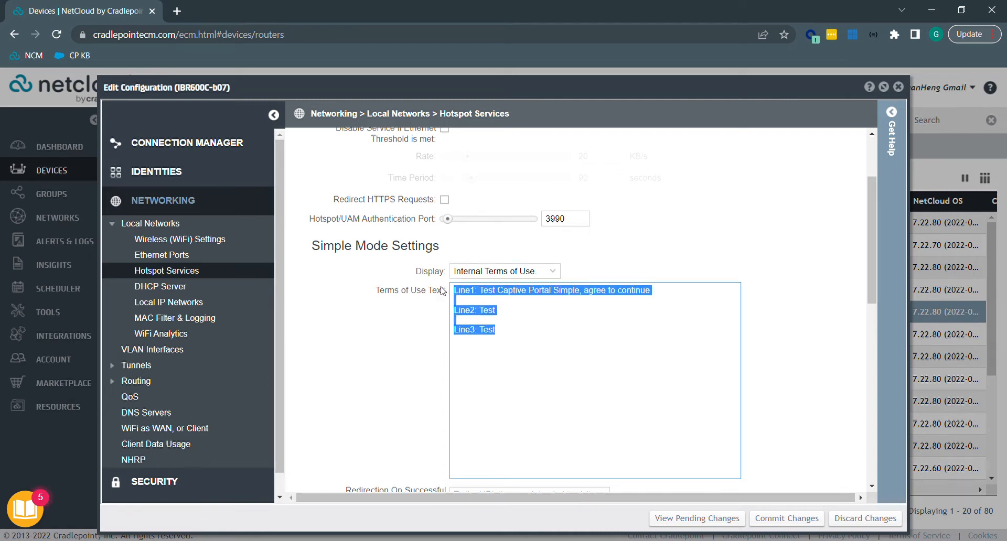
click(575, 341)
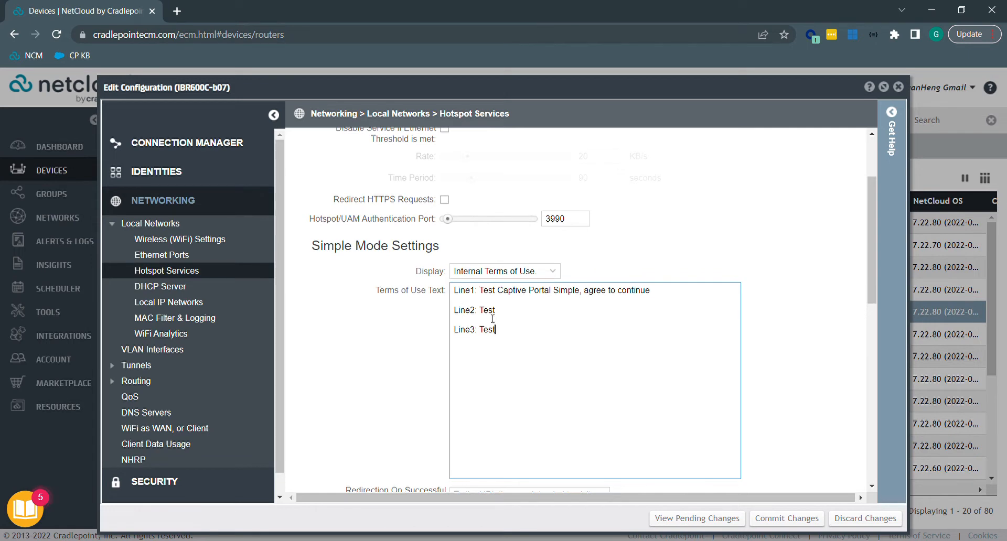
Scroll down and list the Redirection On Successful Authentication choices.
scroll(569, 356, down, 1)
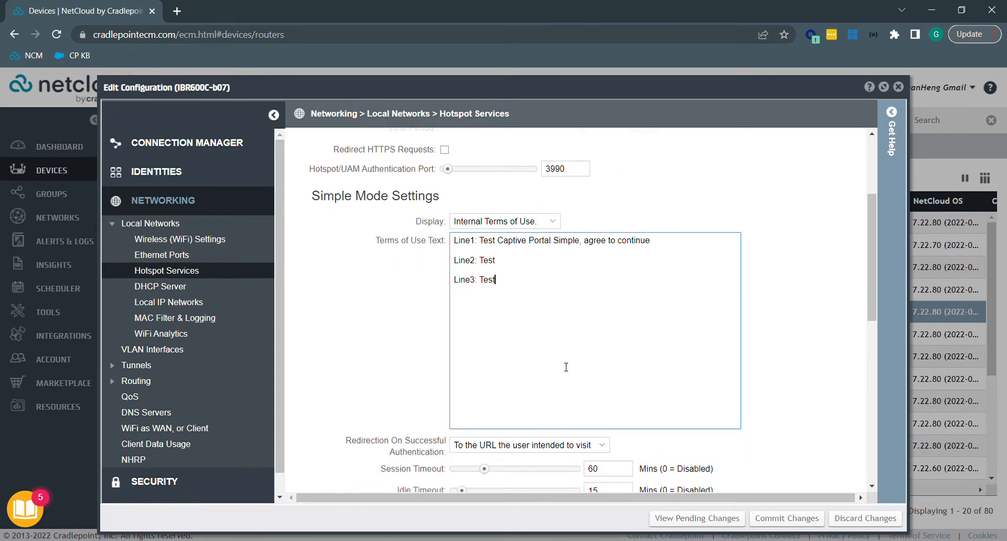
scroll(564, 367, down, 3)
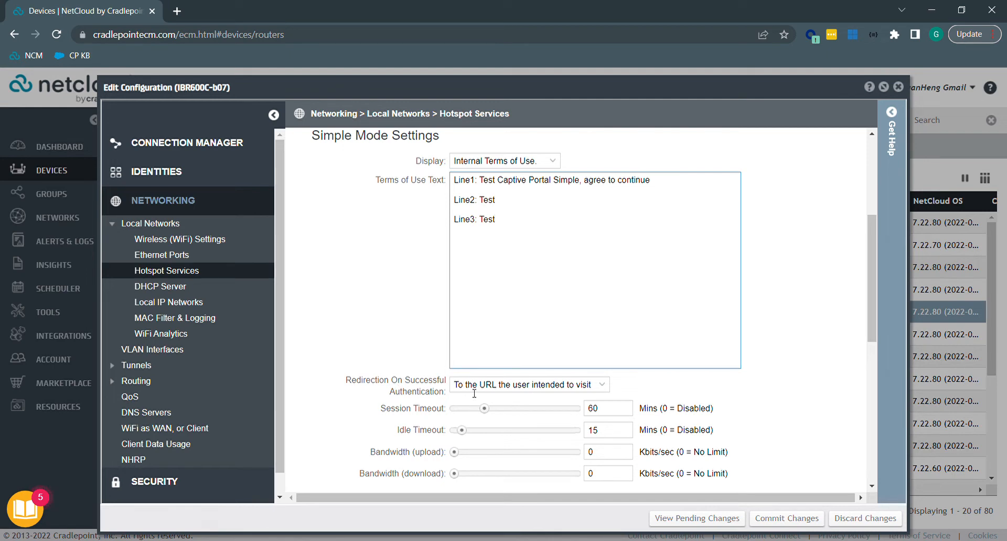
click(603, 385)
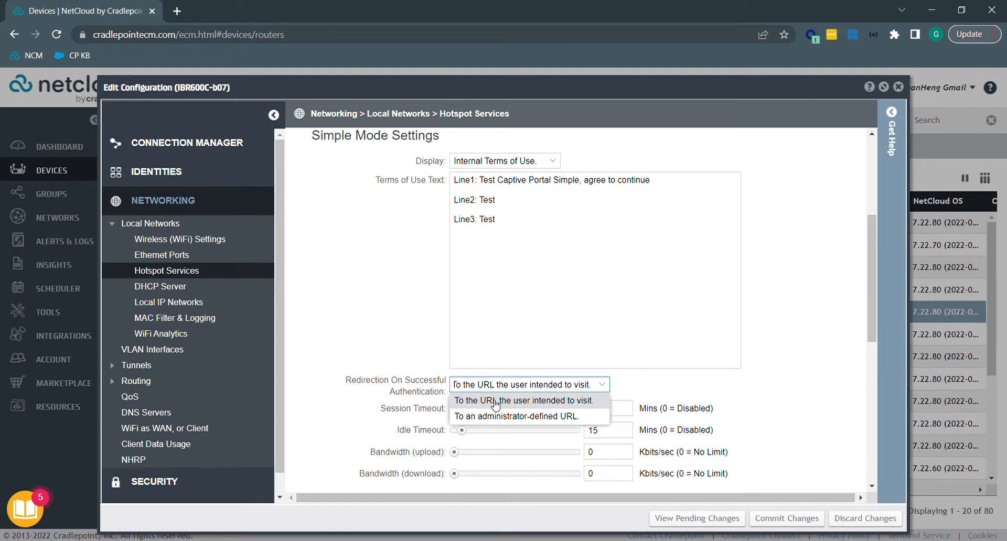
click(538, 416)
double_click(533, 395)
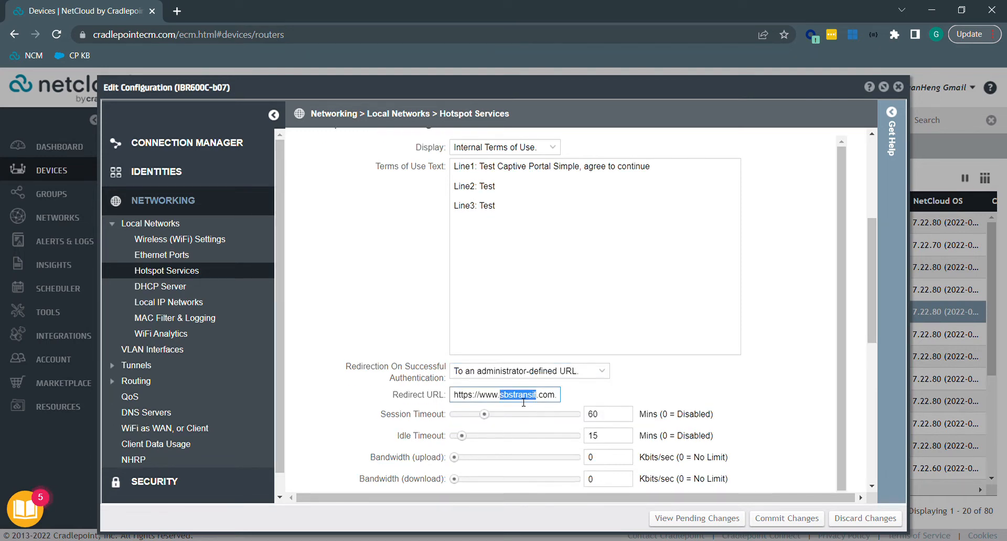
click(560, 400)
text(.)
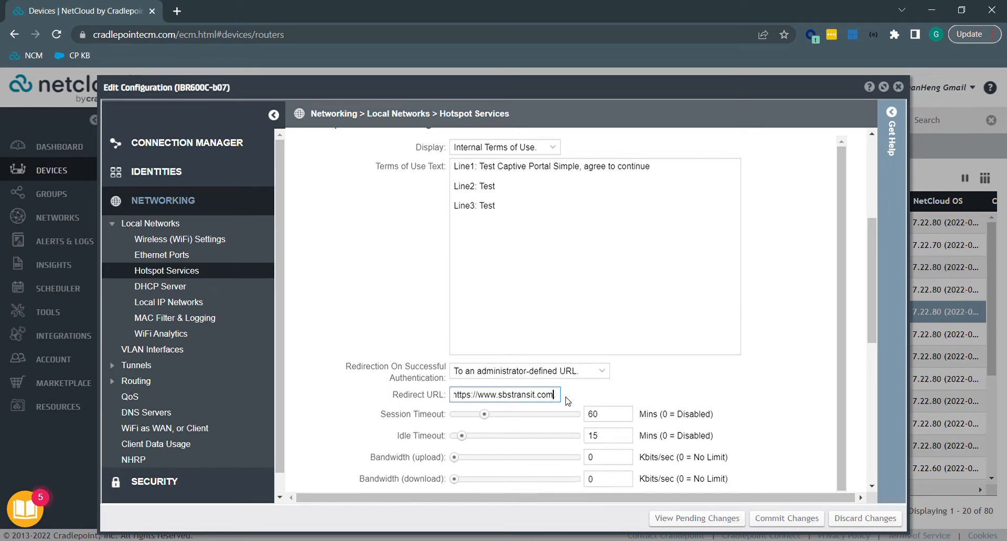
text(.)
drag(556, 397, 434, 397)
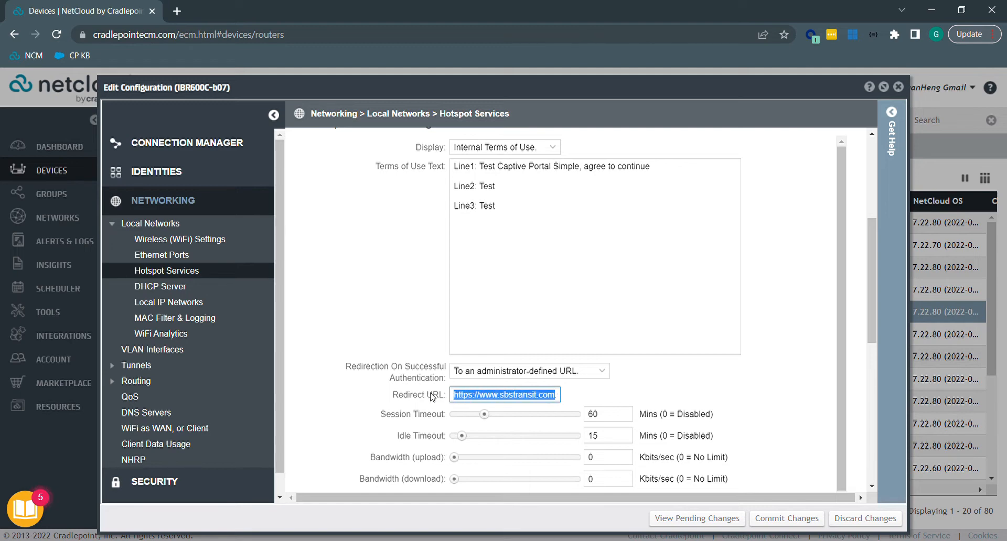
click(787, 372)
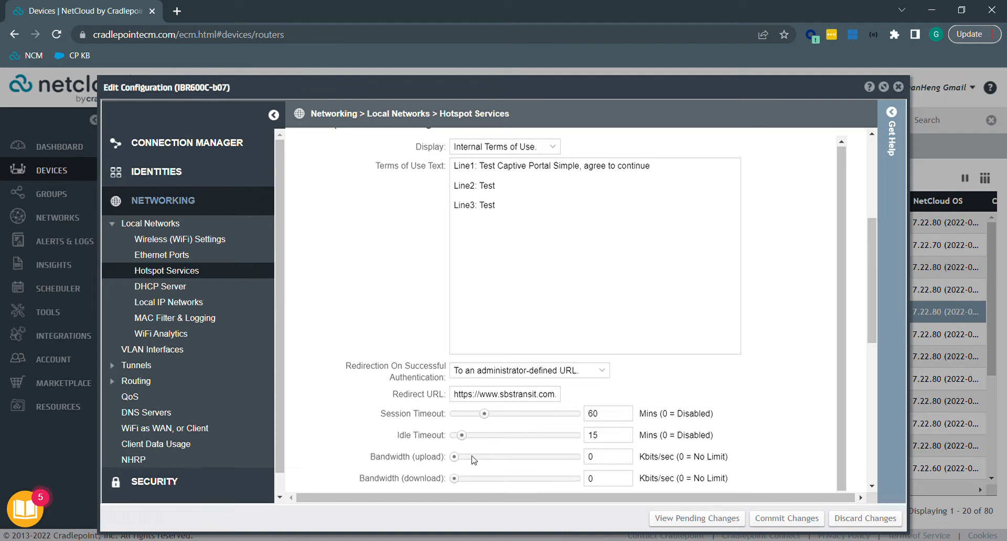
scroll(776, 396, down, 3)
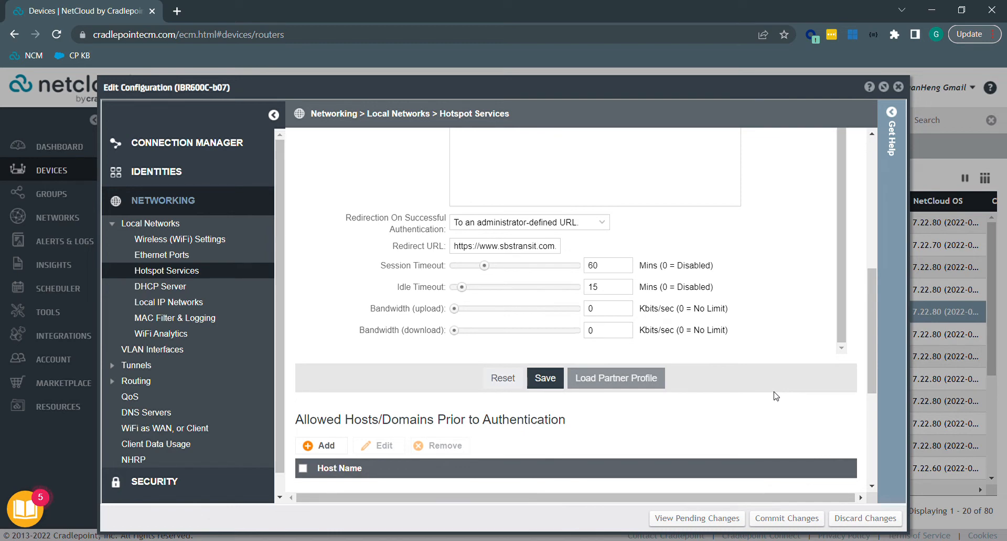
scroll(777, 397, down, 1)
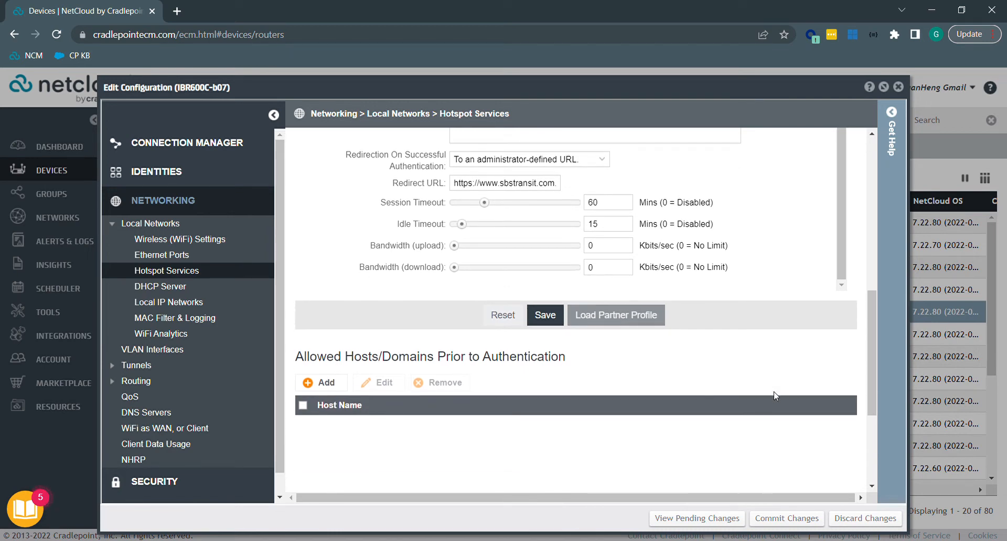
scroll(775, 396, down, 1)
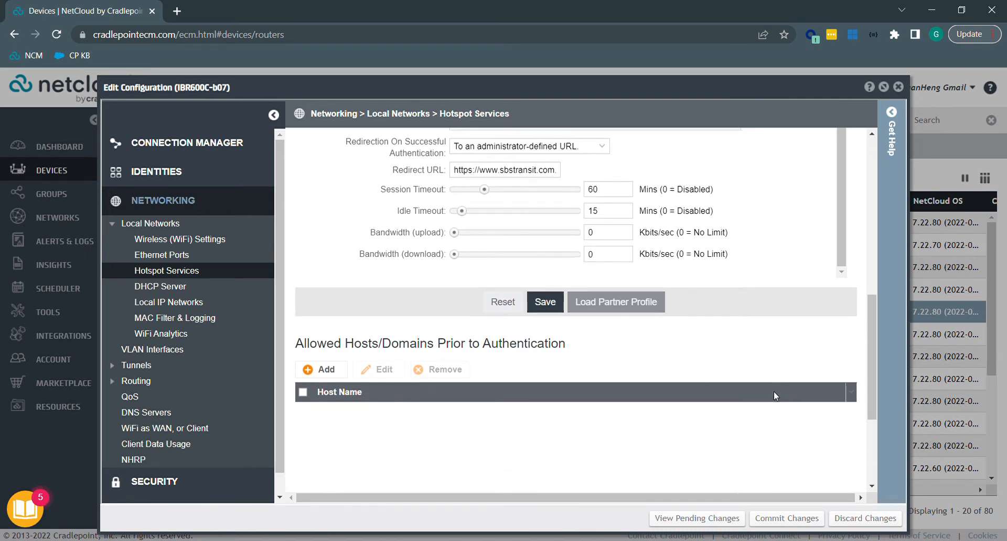
scroll(774, 392, down, 1)
scroll(776, 397, down, 1)
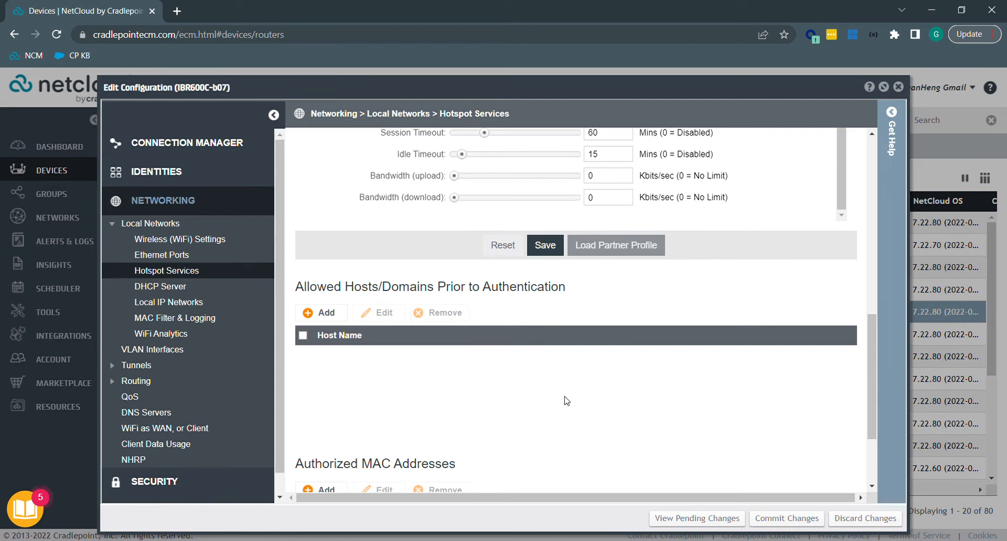
scroll(566, 401, down, 2)
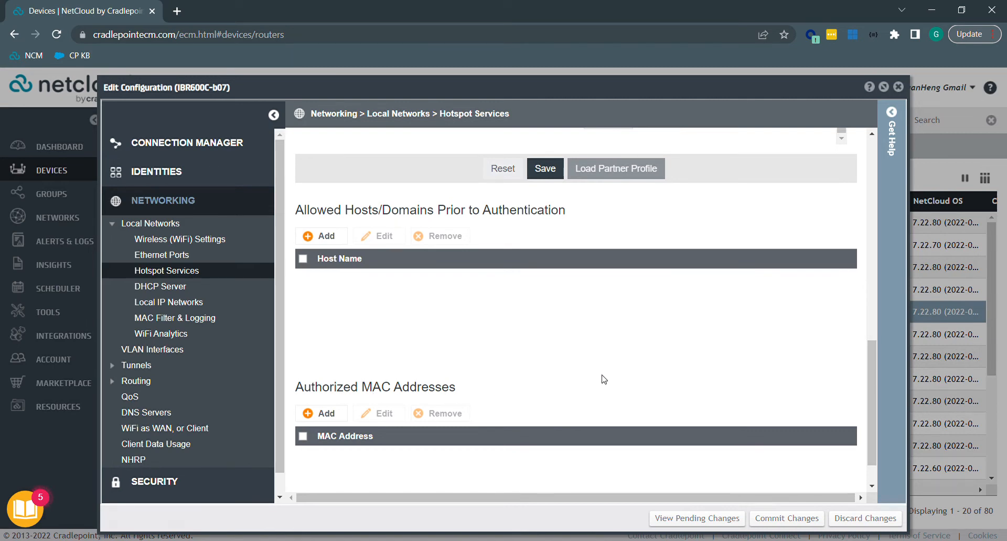
scroll(604, 379, down, 1)
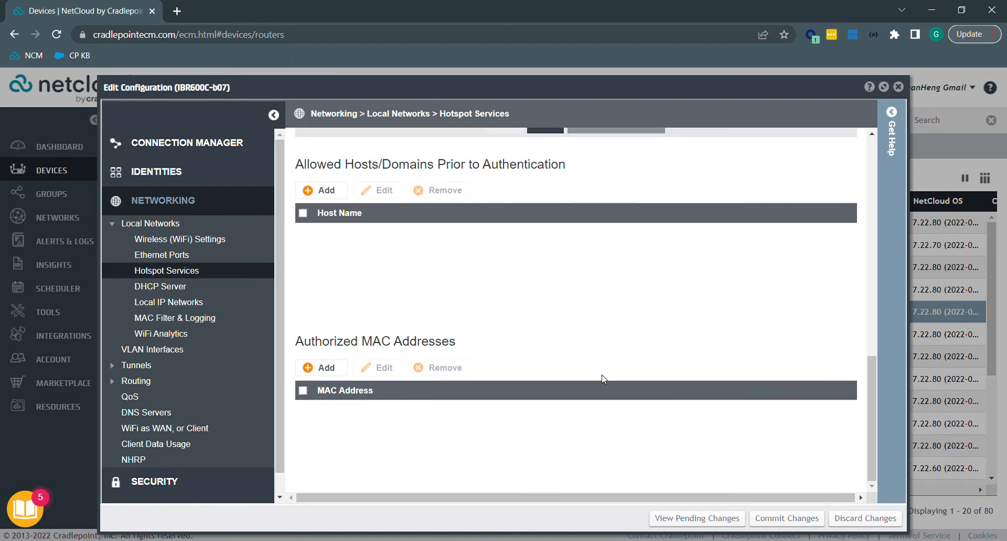
scroll(604, 378, up, 4)
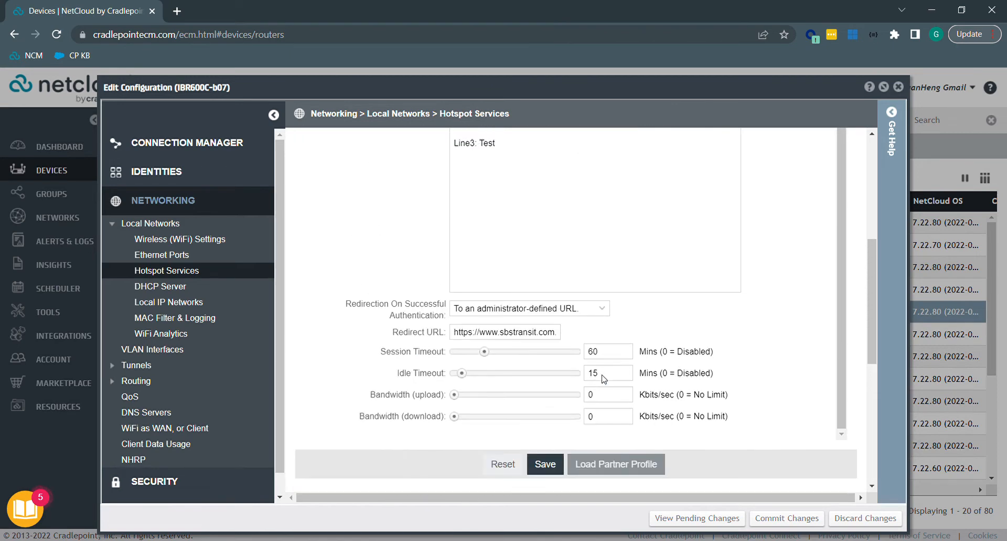
scroll(603, 379, up, 5)
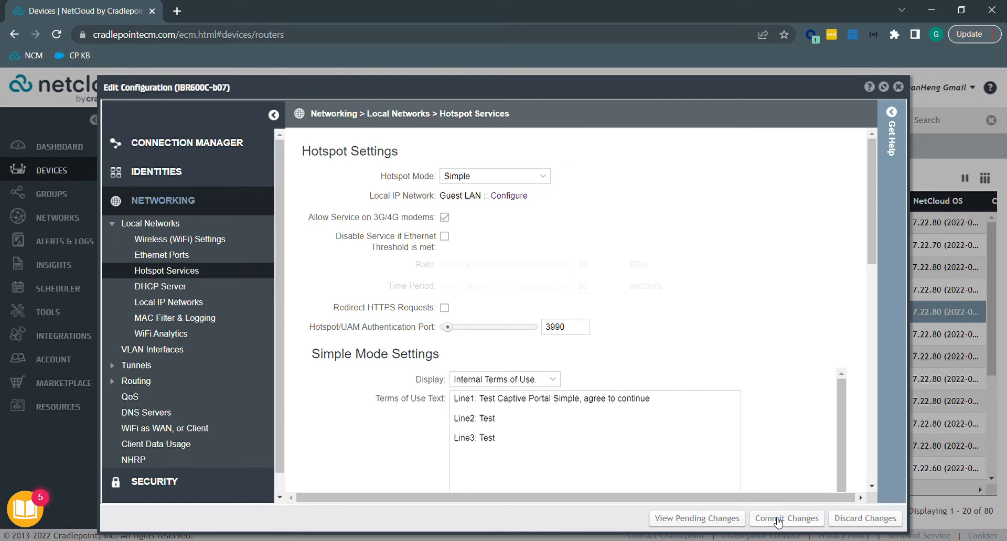
scroll(755, 404, down, 10)
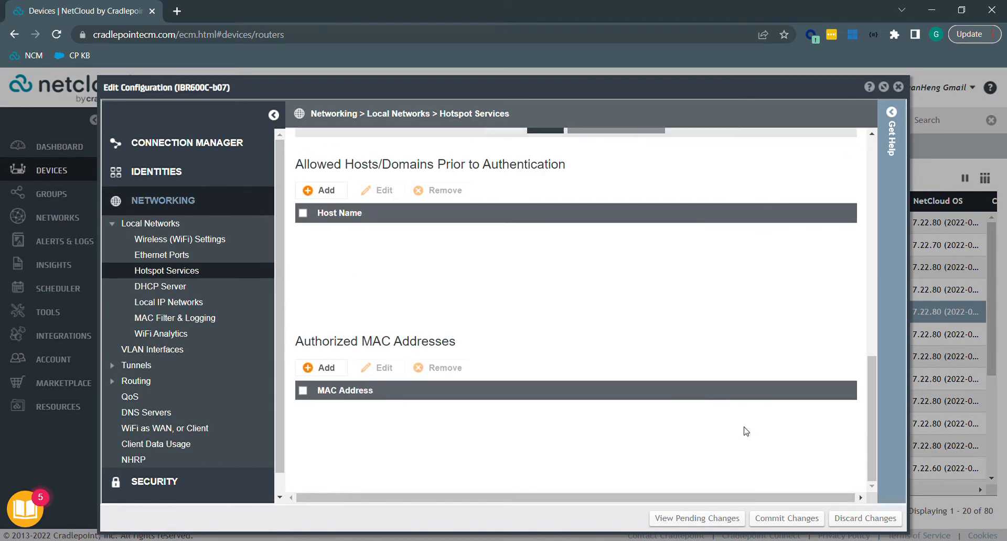
scroll(745, 428, up, 3)
Save the Hotspot Services settings and go to the Wireless (WiFi) Settings page.
click(549, 248)
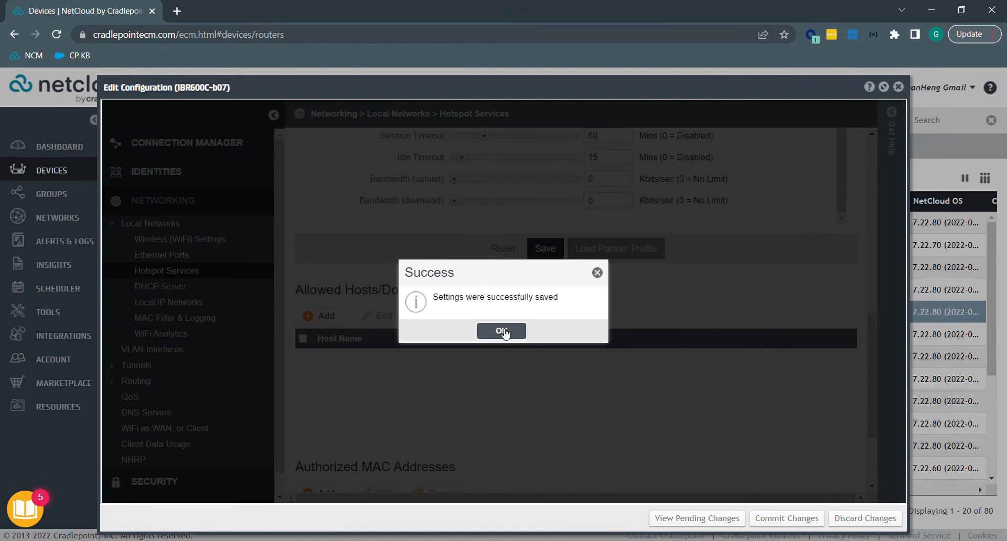
click(502, 331)
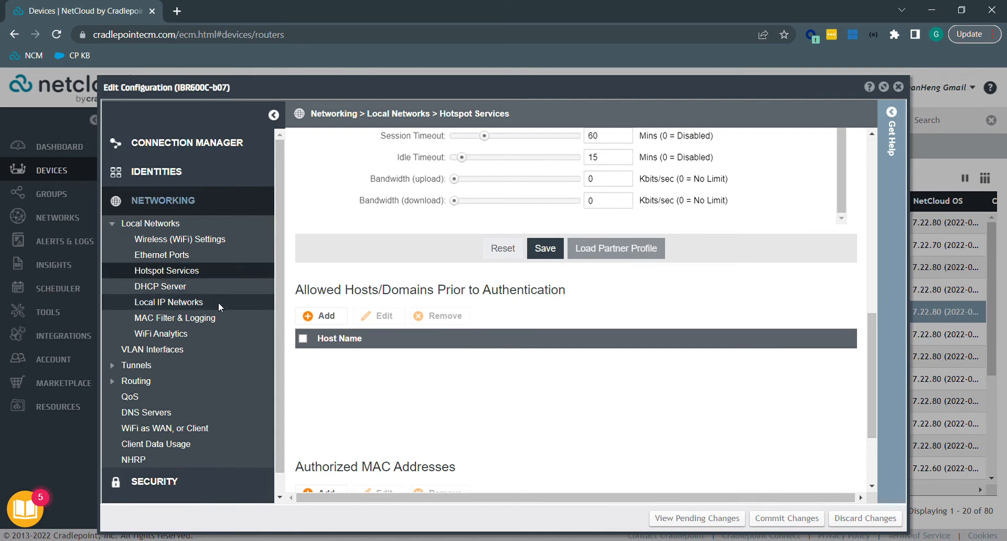
scroll(533, 376, up, 4)
scroll(534, 376, up, 4)
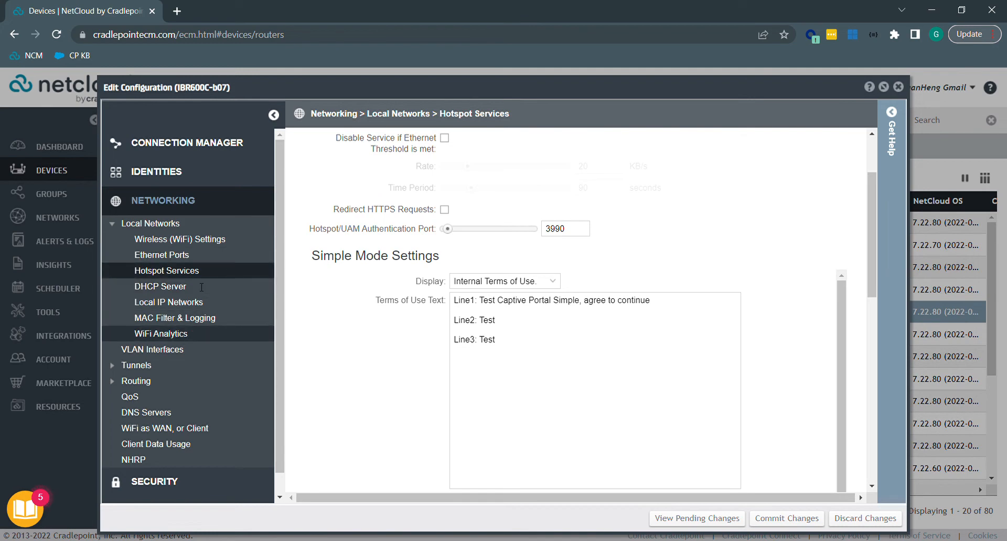
click(188, 239)
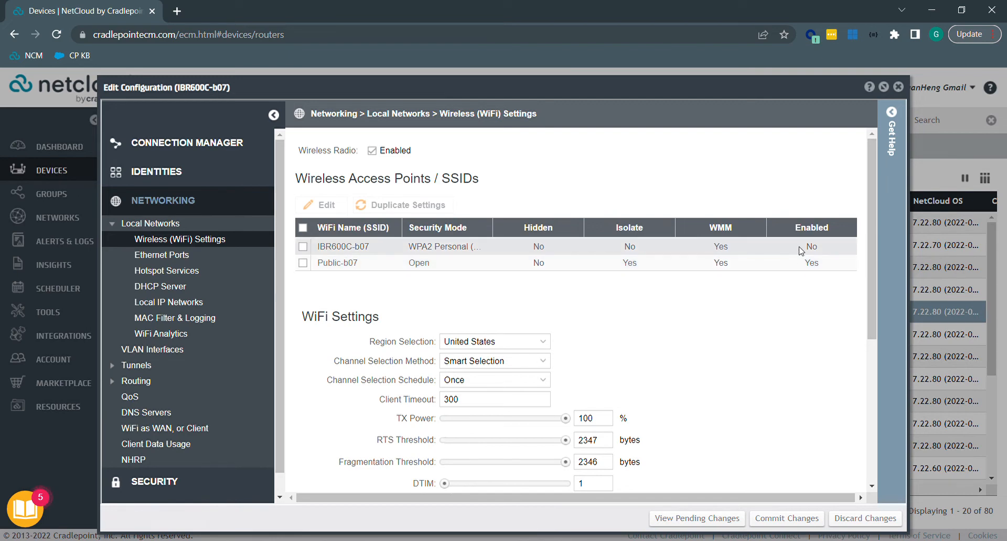
Select the Public-b07 SSID and open it for editing.
click(801, 251)
click(787, 264)
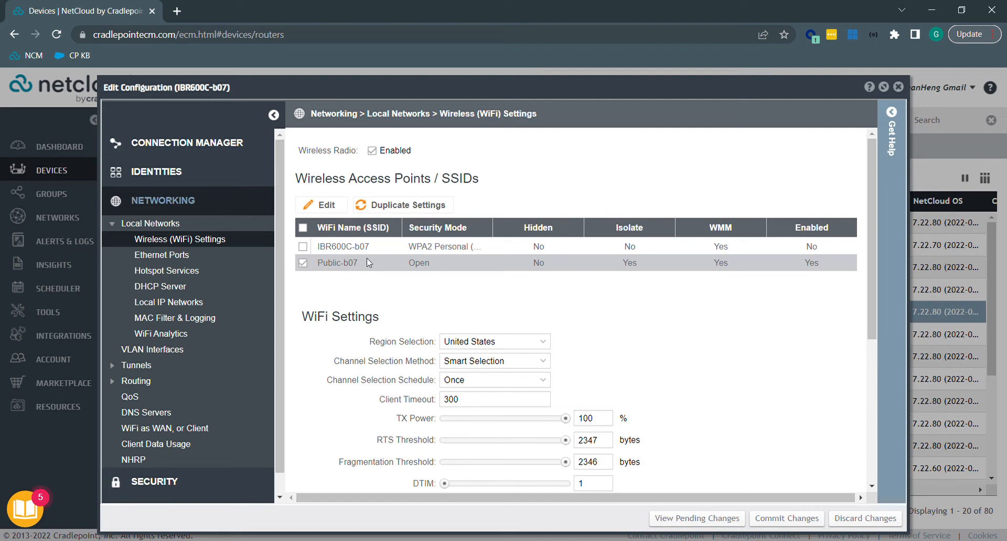
click(329, 206)
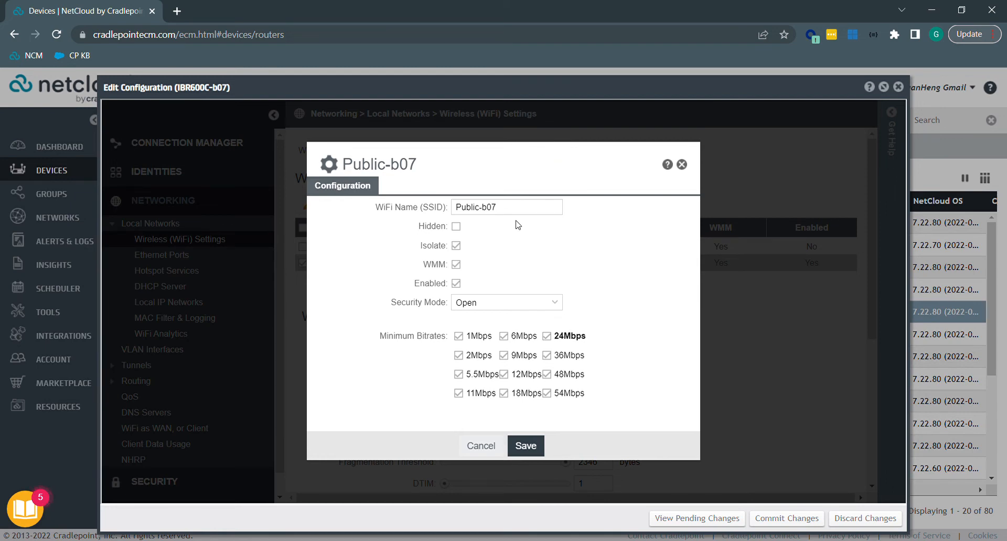
Keep Public-b07's security mode as Open and save the SSID settings.
click(561, 307)
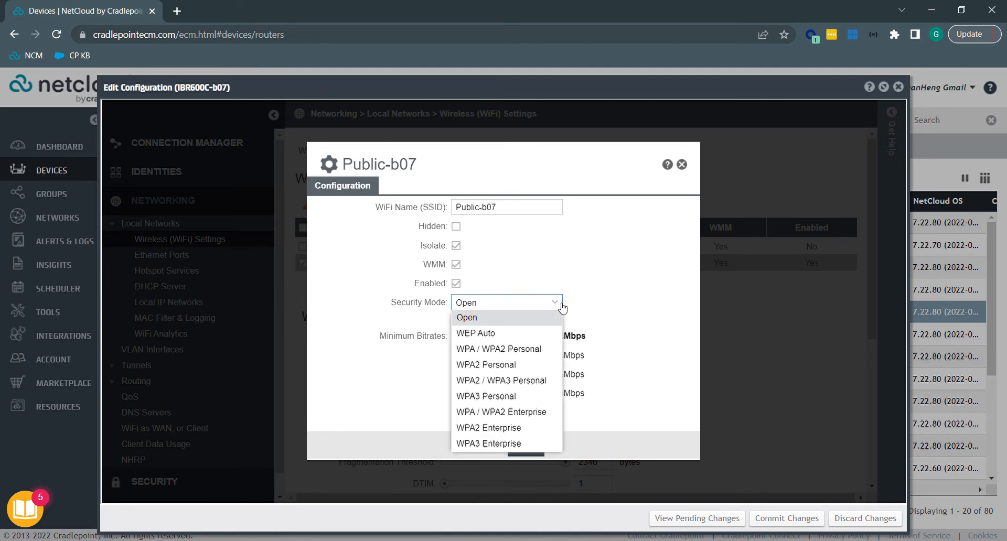
click(593, 300)
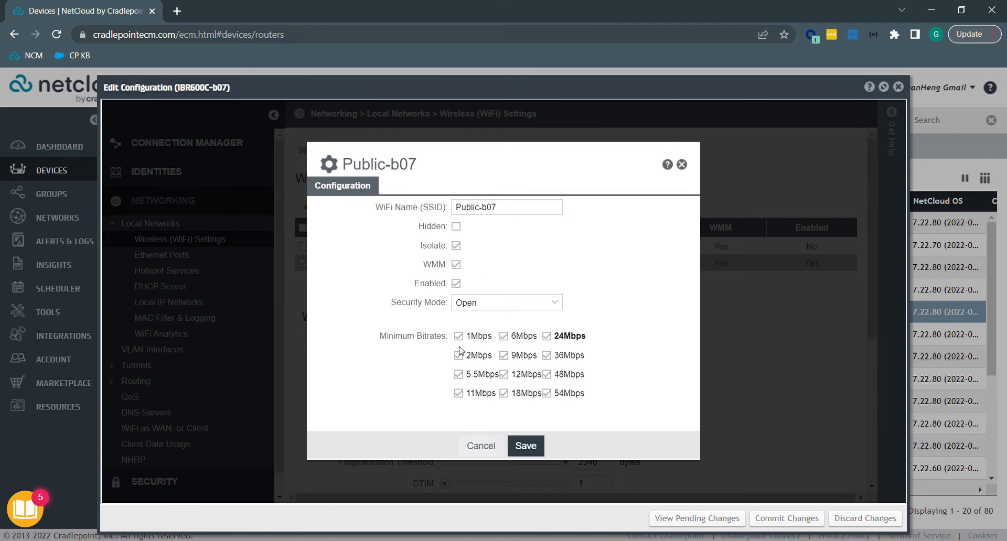
click(518, 445)
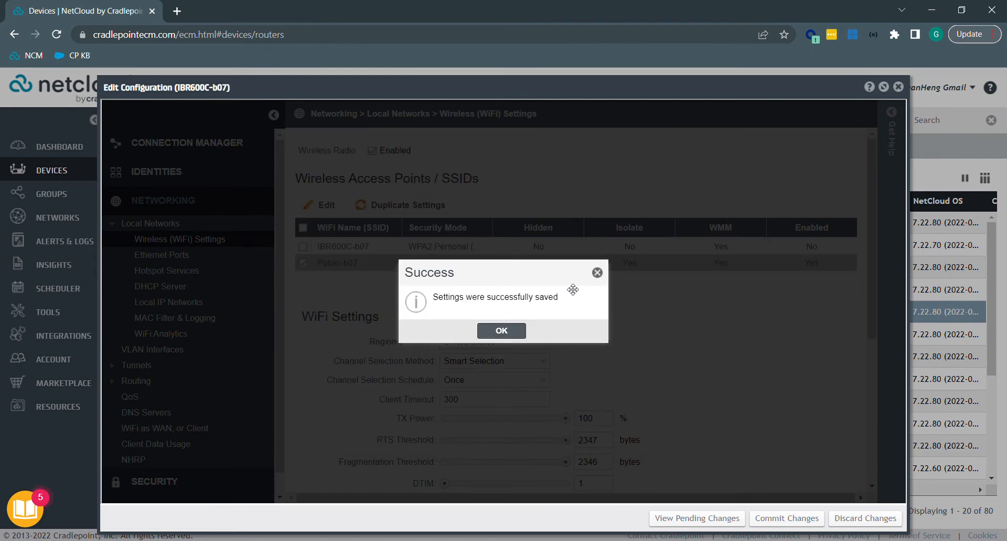
click(520, 331)
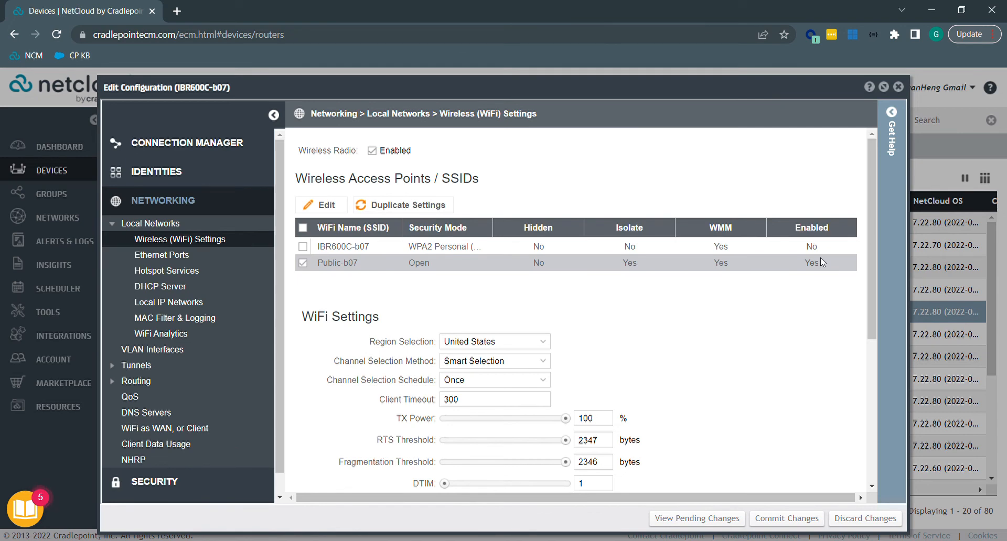
Commit the pending configuration changes to the IBR600C-b07 router and confirm.
click(786, 519)
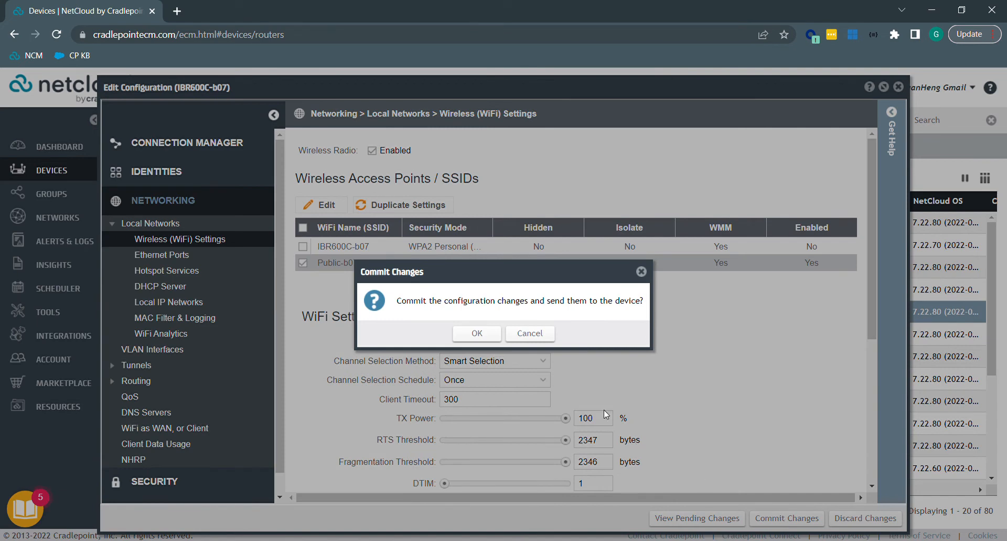
click(476, 334)
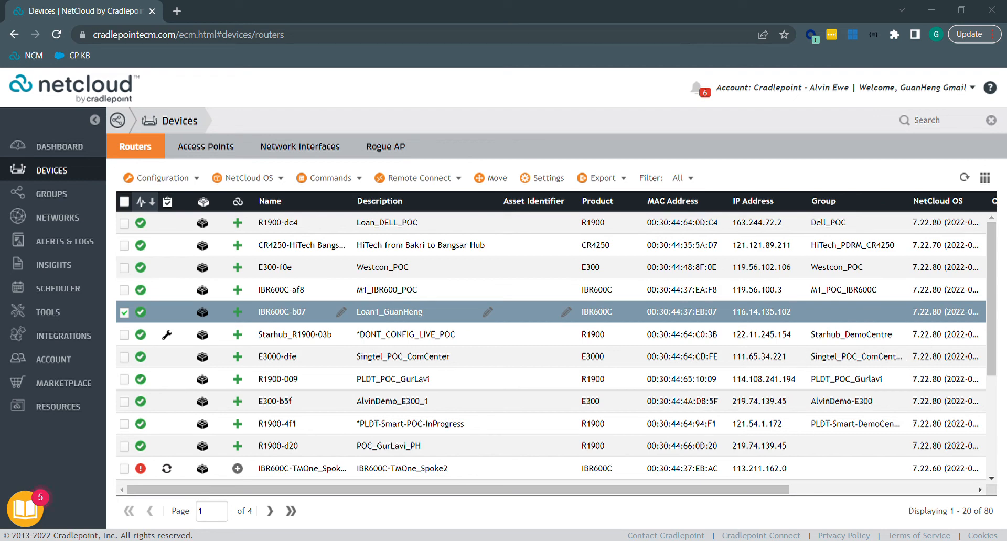
View the IBR600C-b07 dashboard, return to Routers, and expand its Configuration dropdown.
click(271, 320)
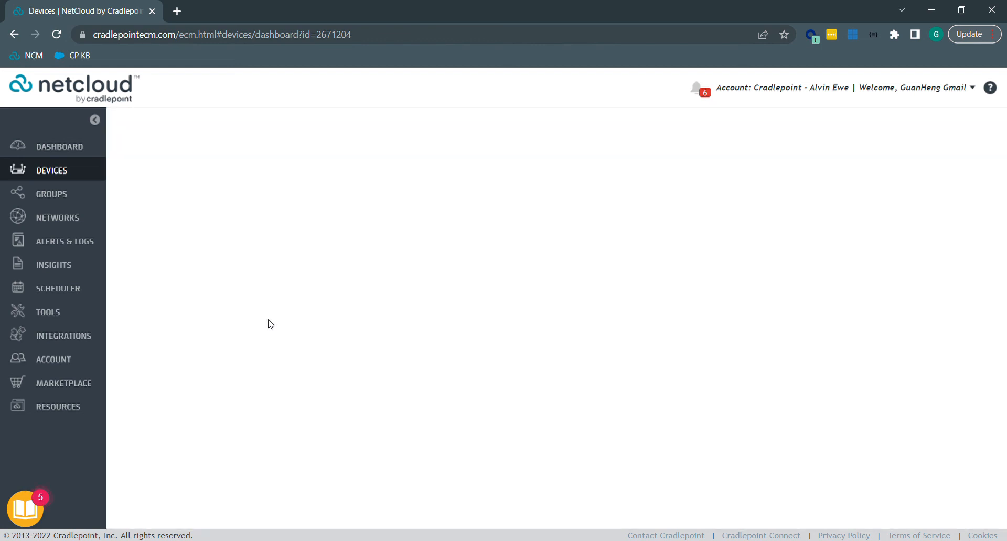
click(51, 176)
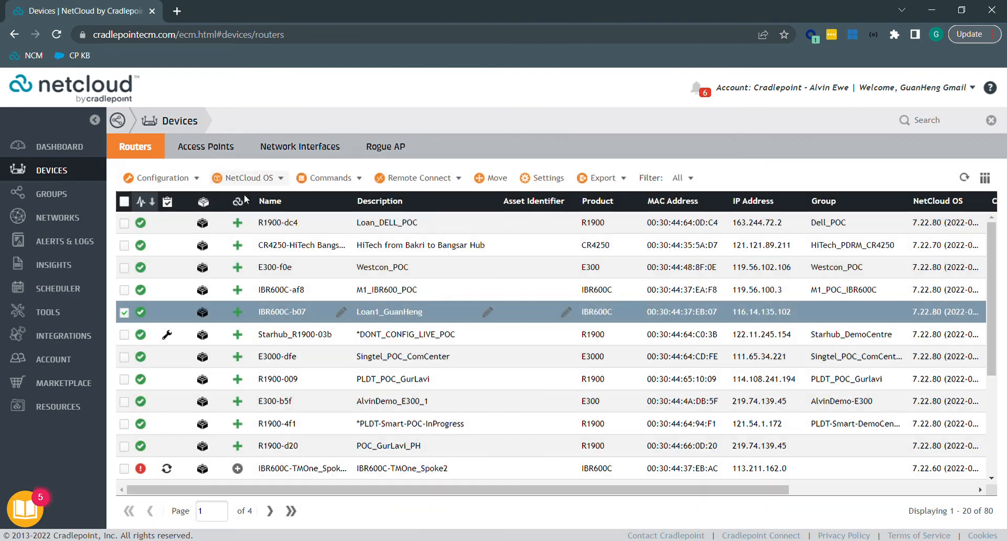
click(205, 181)
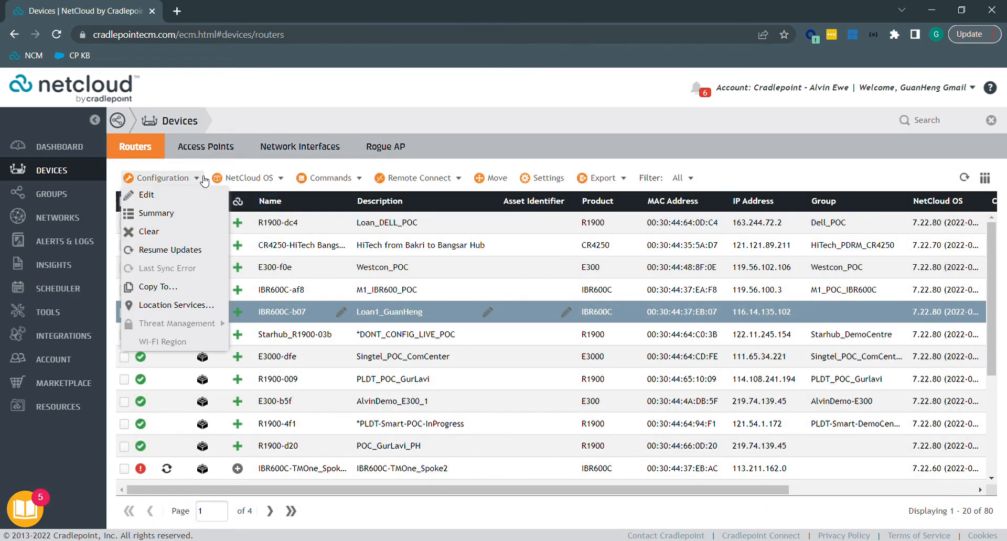